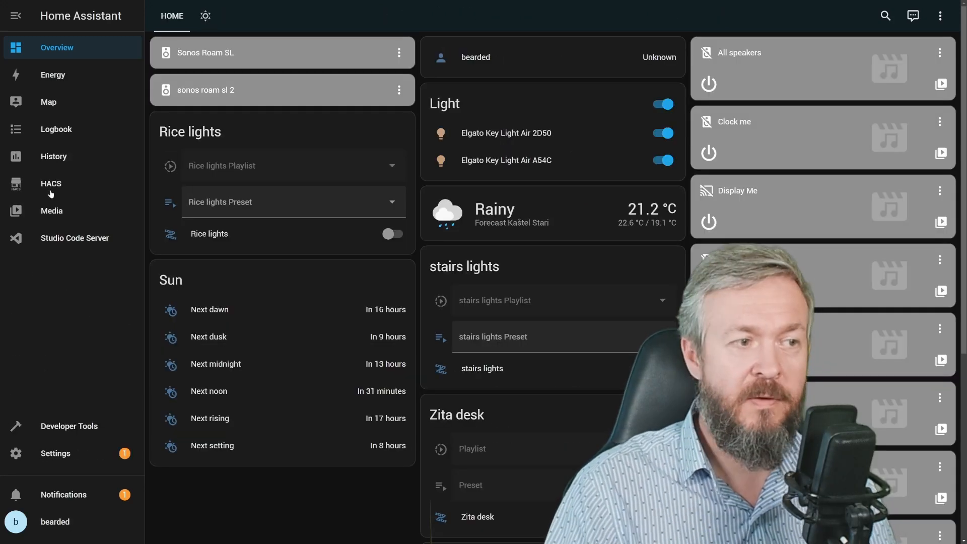
Step: Search the HACS frontend repositories for "formu"
click(49, 186)
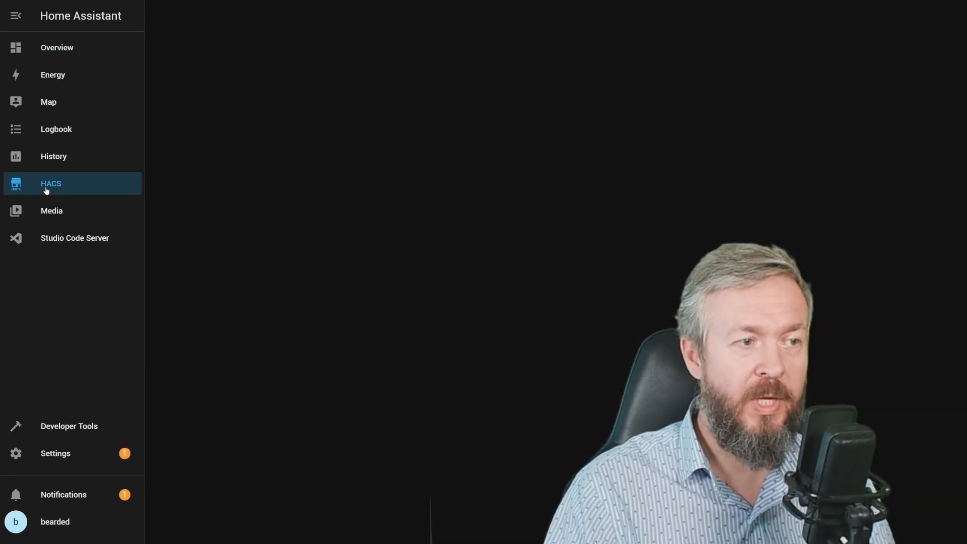
click(425, 101)
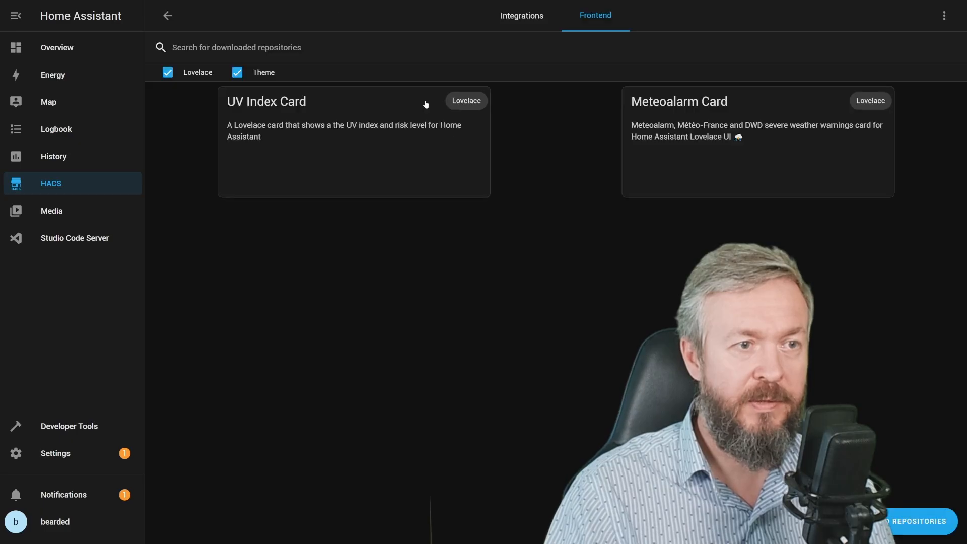
click(874, 522)
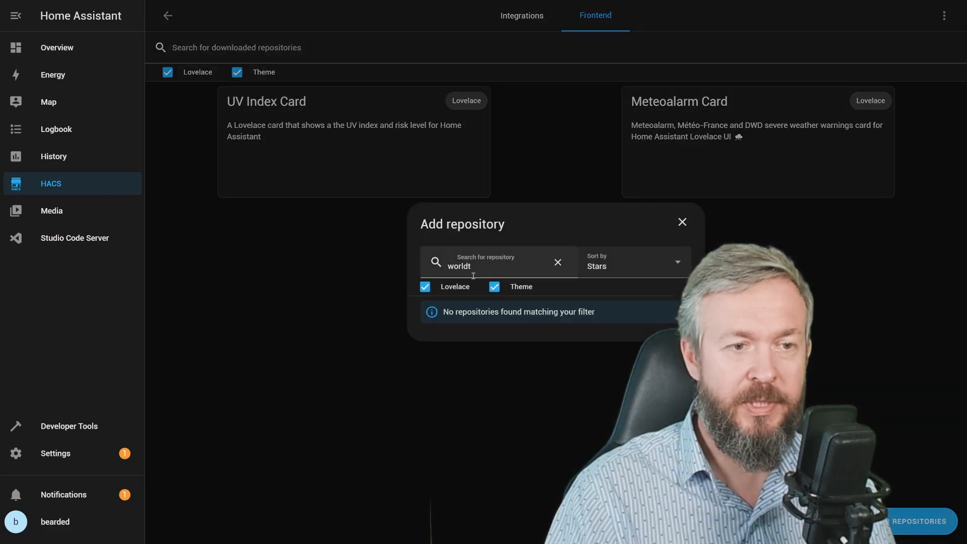
double_click(474, 276)
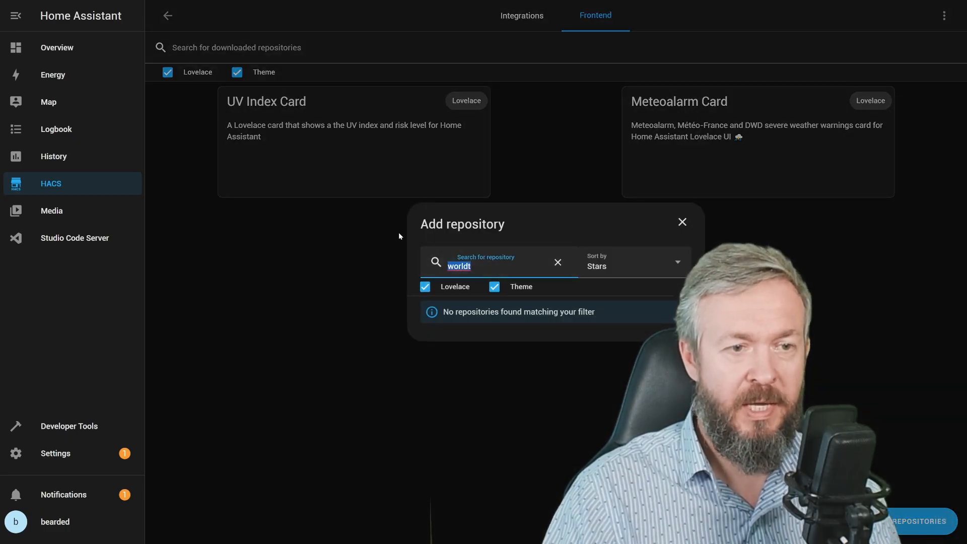
text(formula)
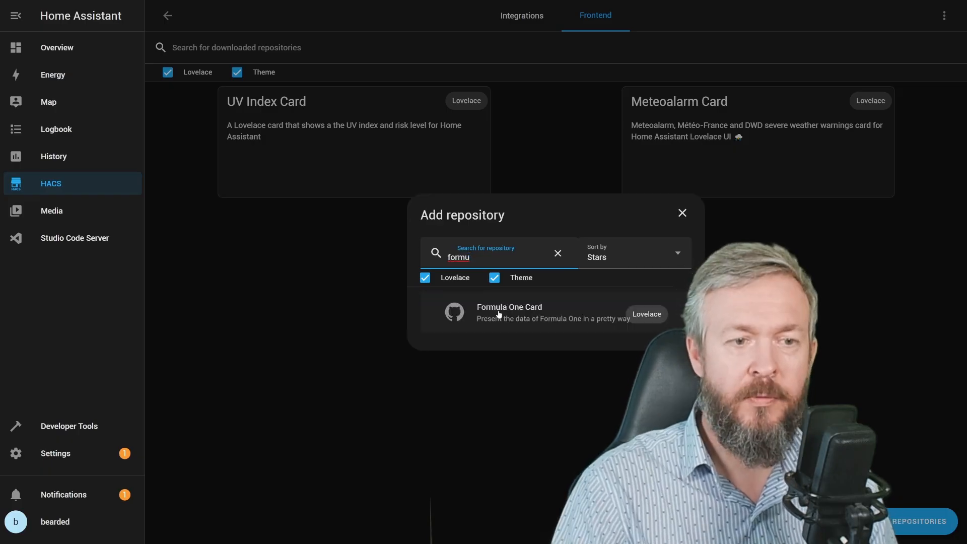
Step: Download the Formula One Card repository and reload the browser so its resources are used
click(499, 314)
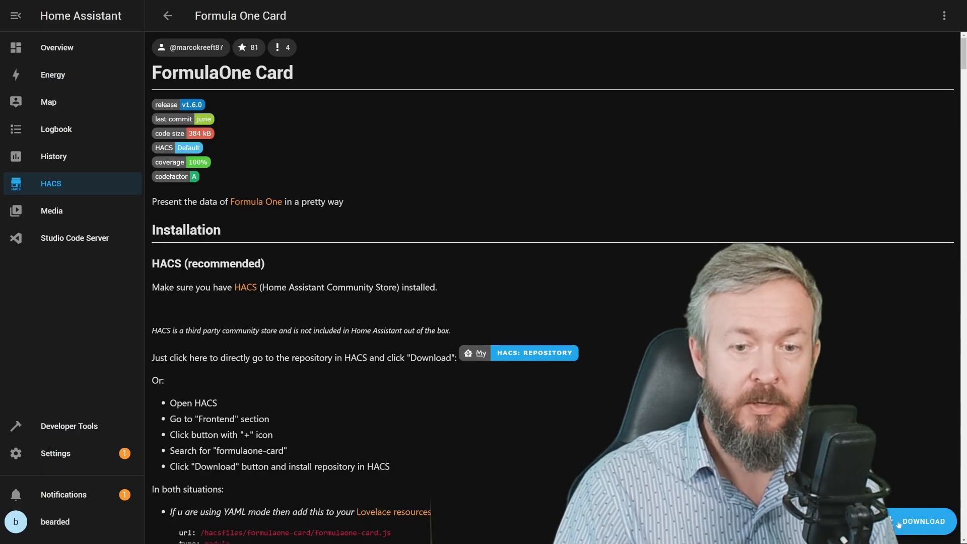
click(898, 520)
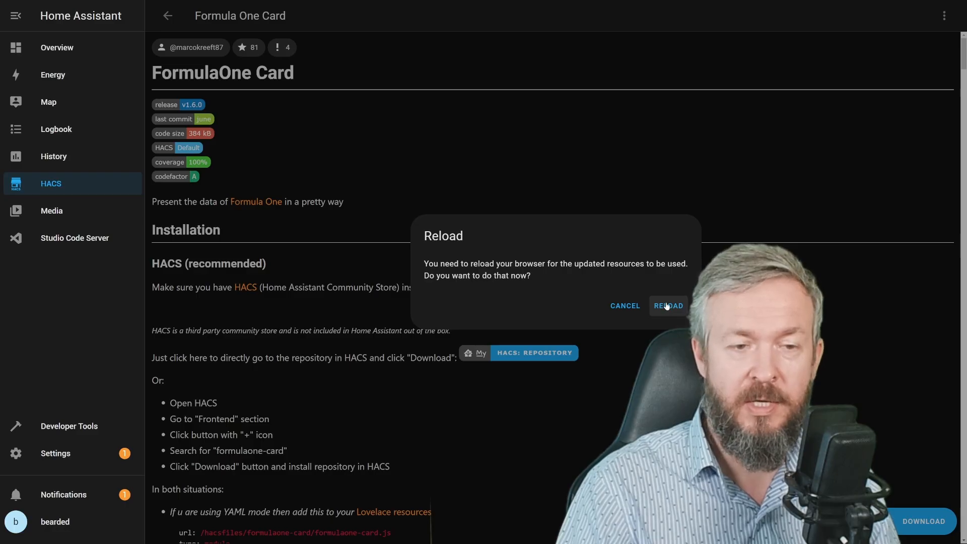
click(668, 306)
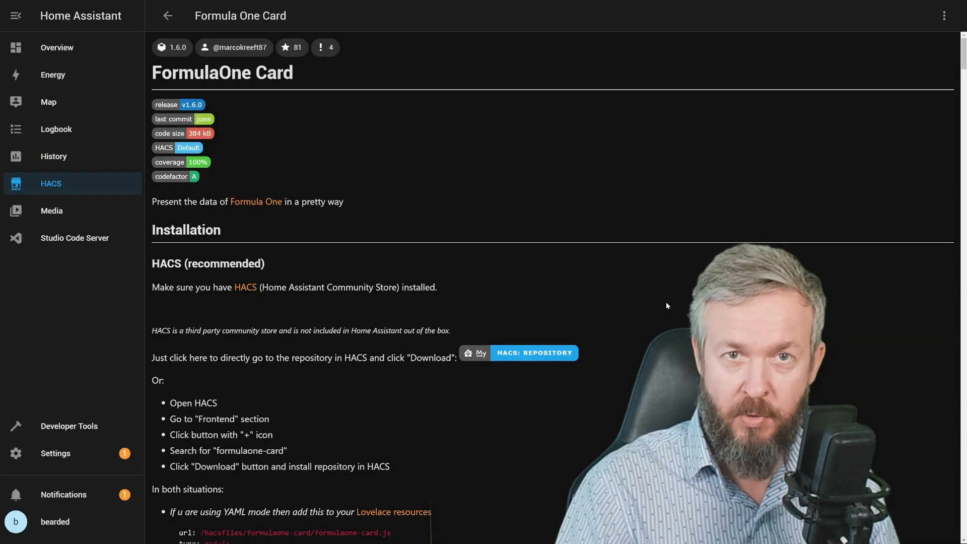
Step: Put the Overview dashboard into edit mode and start a new view titled "Formula 1"
click(74, 53)
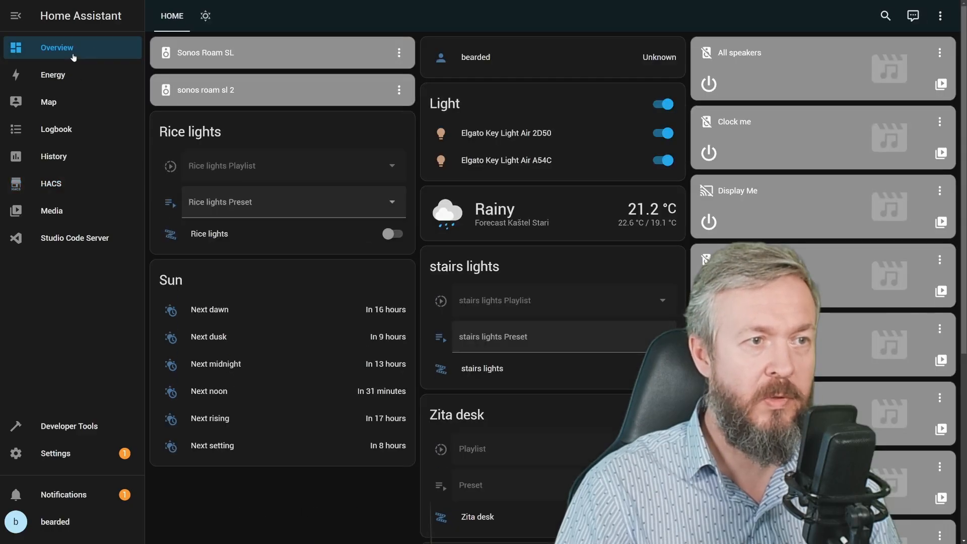
click(940, 16)
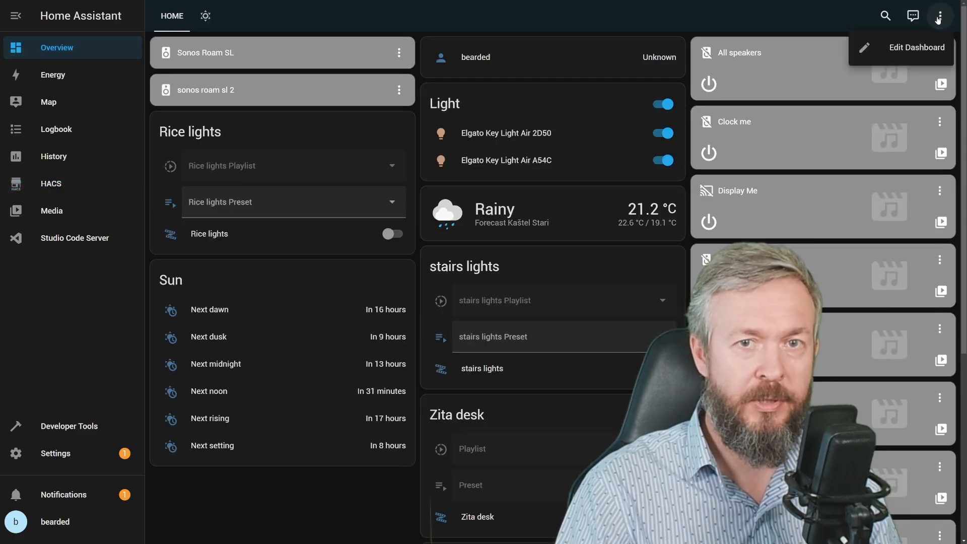
click(913, 45)
click(337, 45)
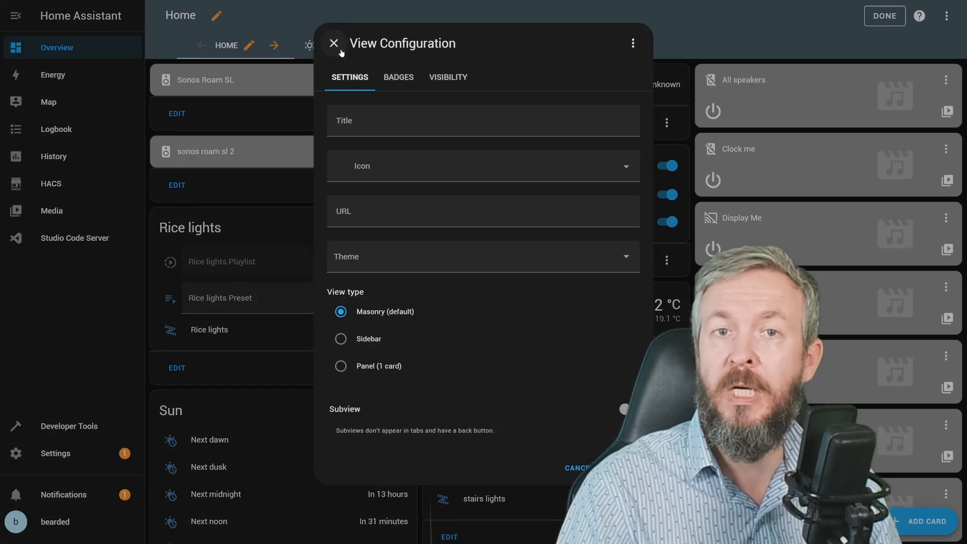
click(381, 123)
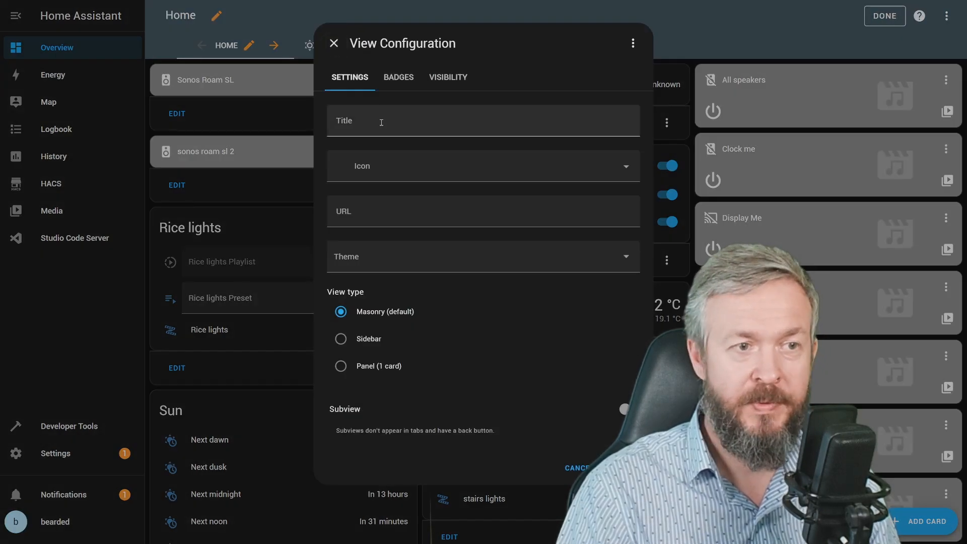
text(F)
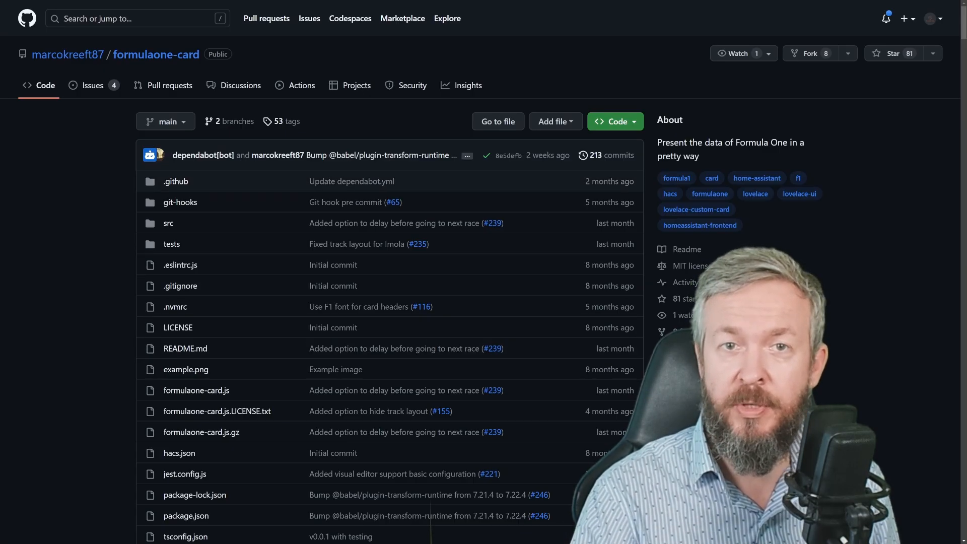
Step: Add a manual card to the Formula 1 view with the Next race example configuration from the formulaone-card README on GitHub
mouse_move(68, 54)
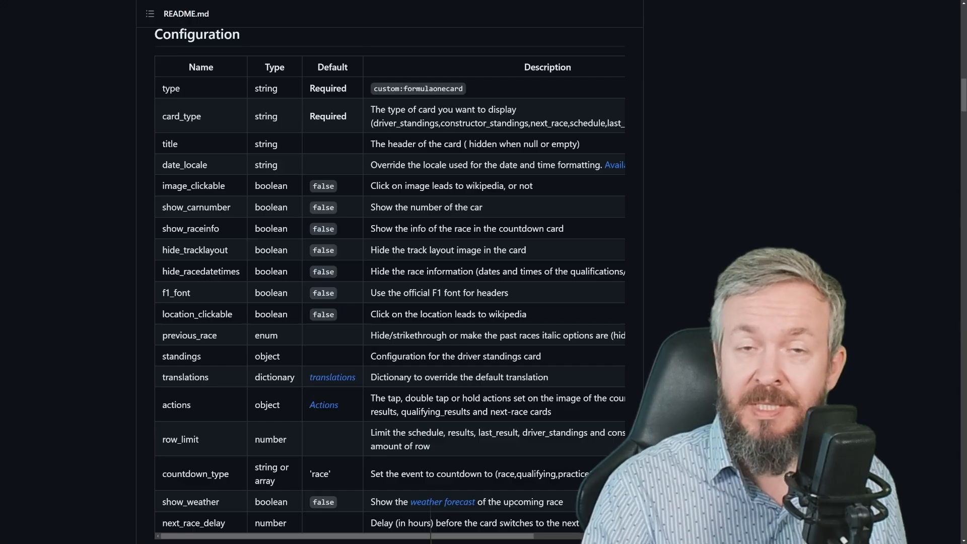
scroll(389, 285, down, 15)
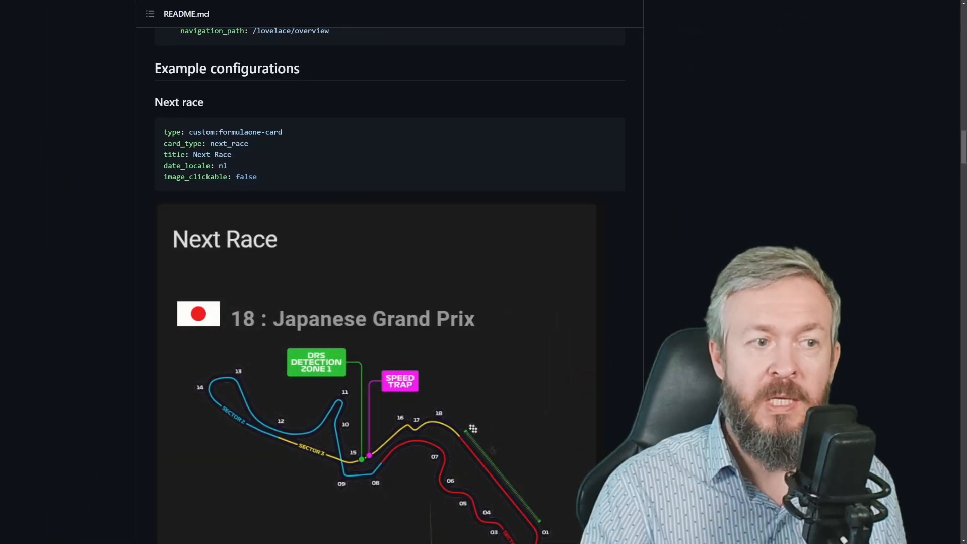
scroll(389, 285, up, 4)
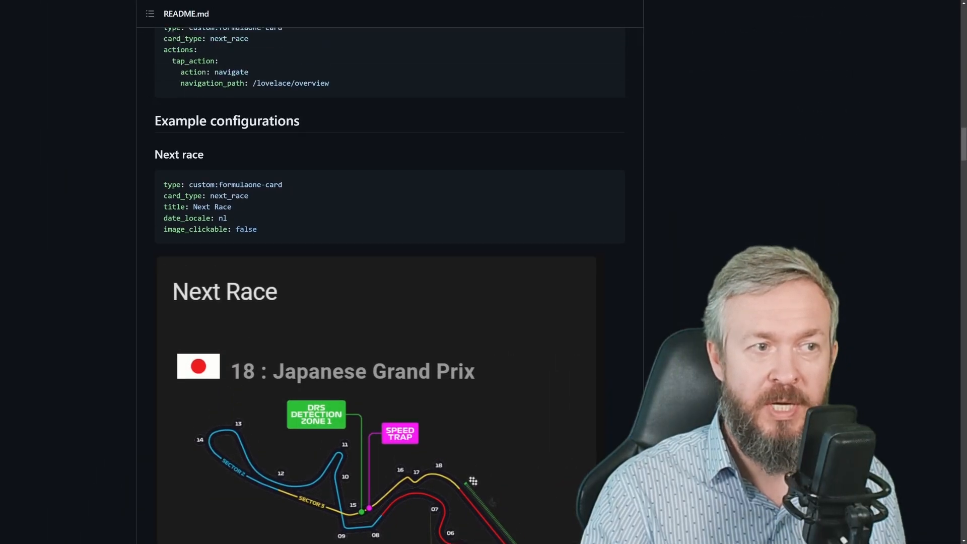
scroll(390, 285, down, 4)
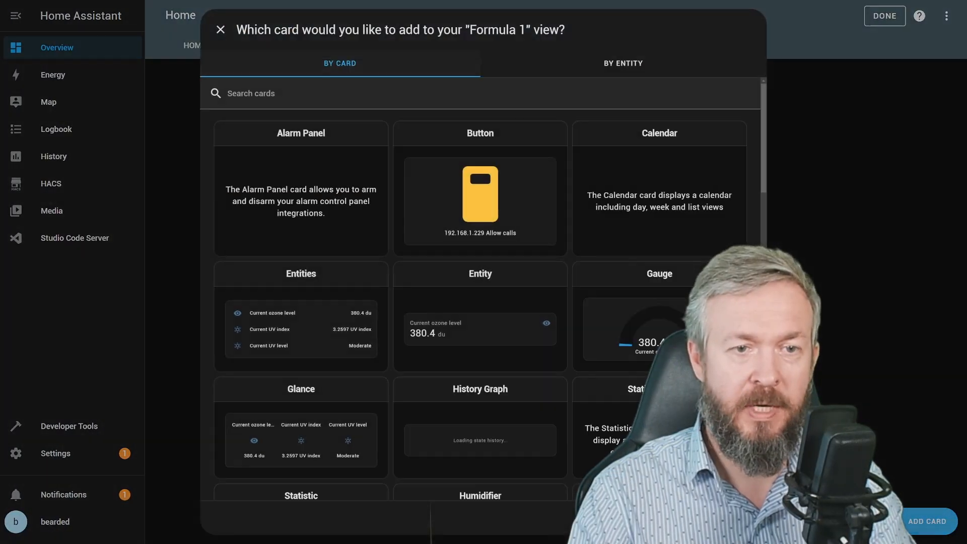
click(513, 98)
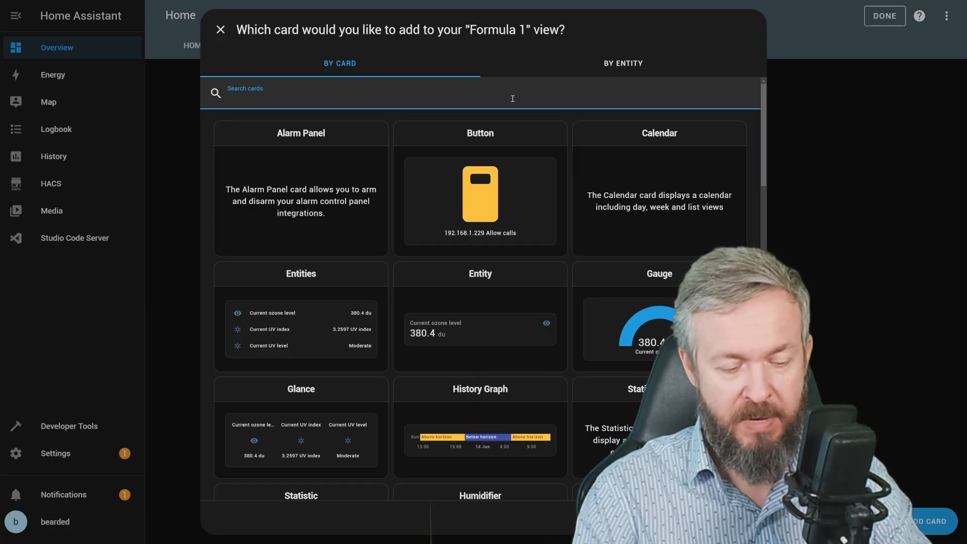
text(m)
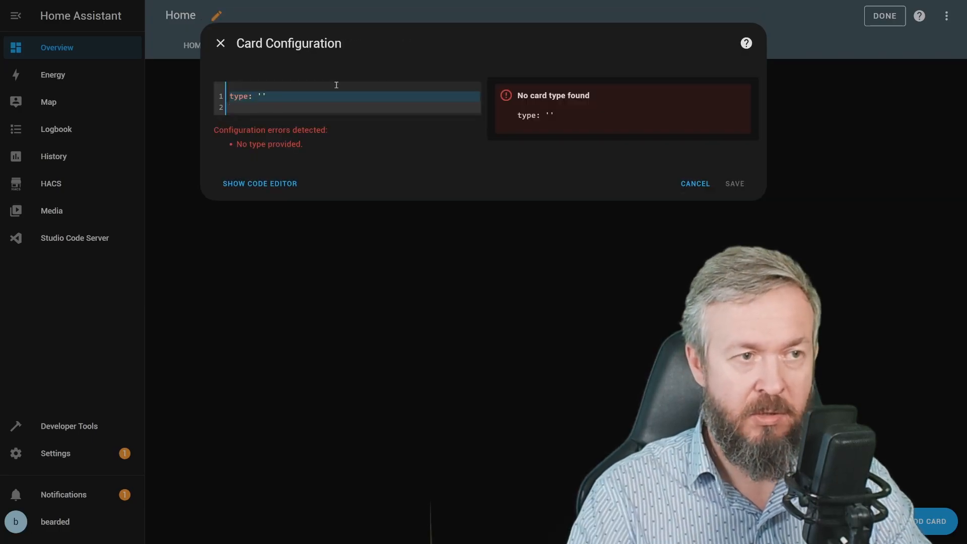
text(type: custom:formulaone-card card_type: next_race title: Next Race date_locale: nl image_clickable: false)
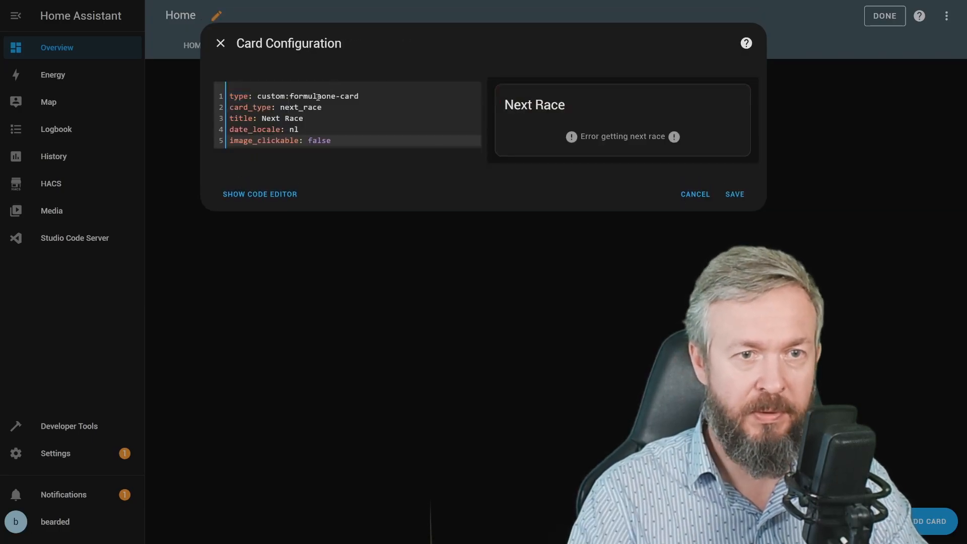
Step: Remove the date_locale line from the Next Race card's configuration and save the card
click(310, 131)
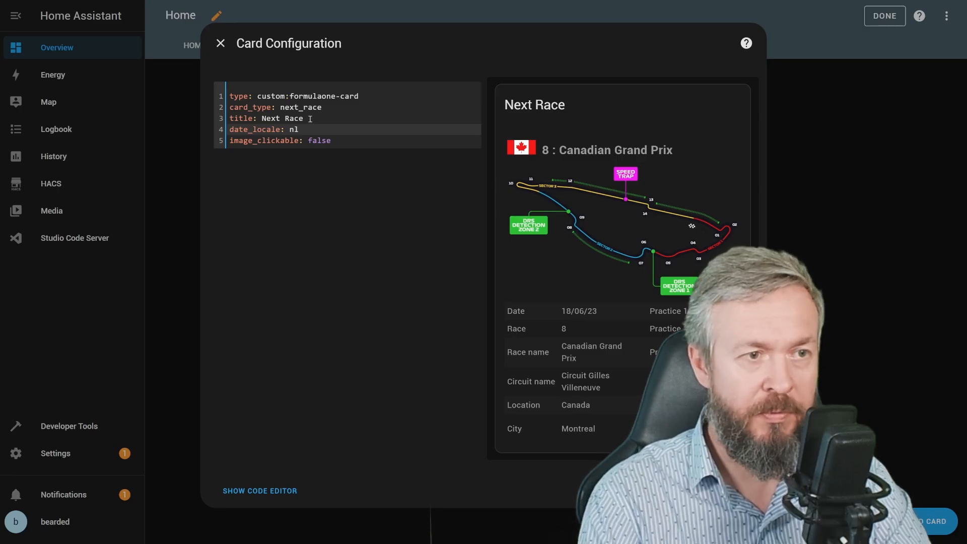
key(shift+Home)
key(Delete)
key(Delete)
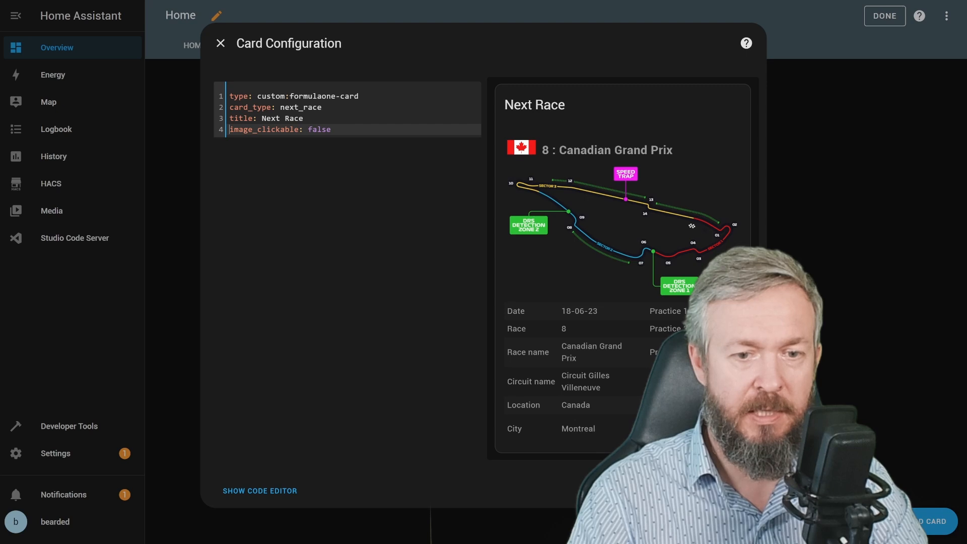
click(742, 491)
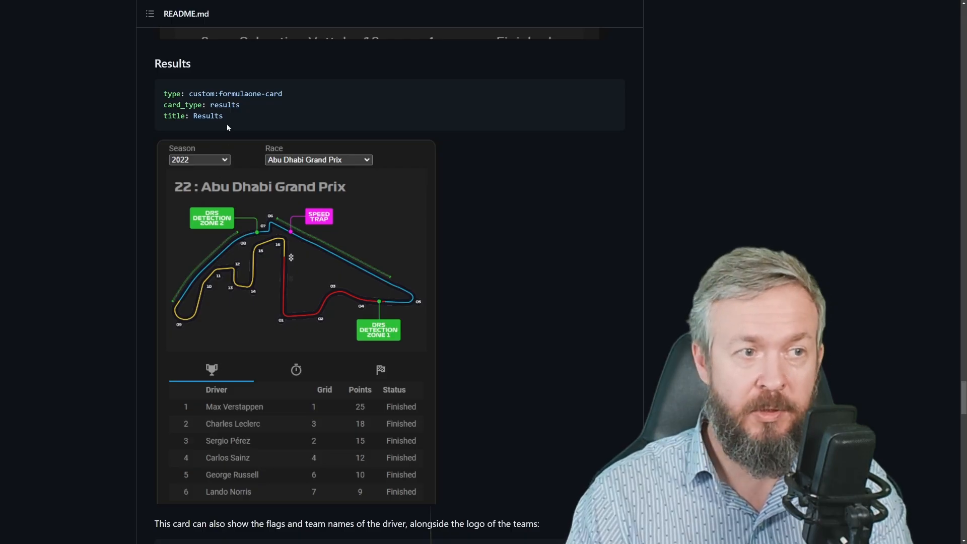
Step: Copy the README's Results example that sets show_flag, show_team and show_teamlogo to true under standings
drag(225, 119, 178, 92)
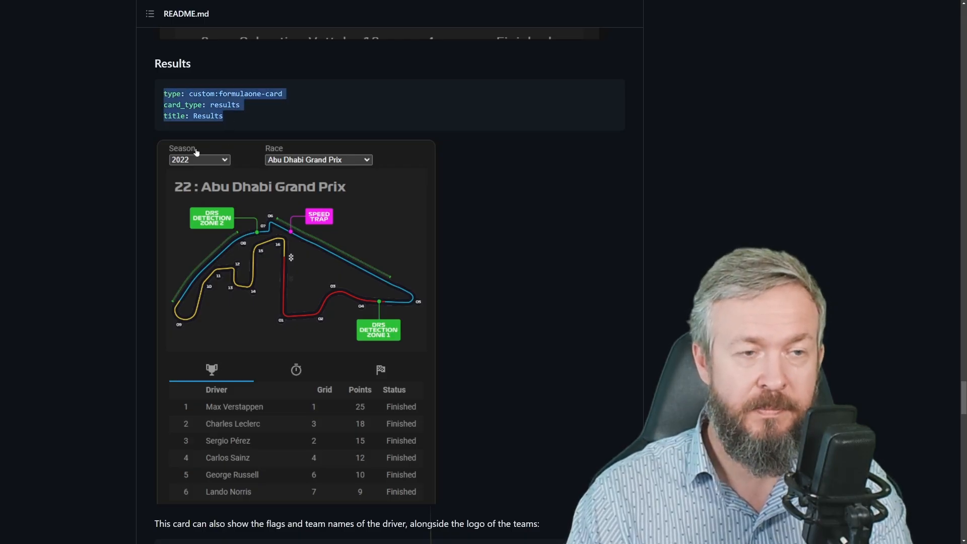
scroll(196, 152, down, 6)
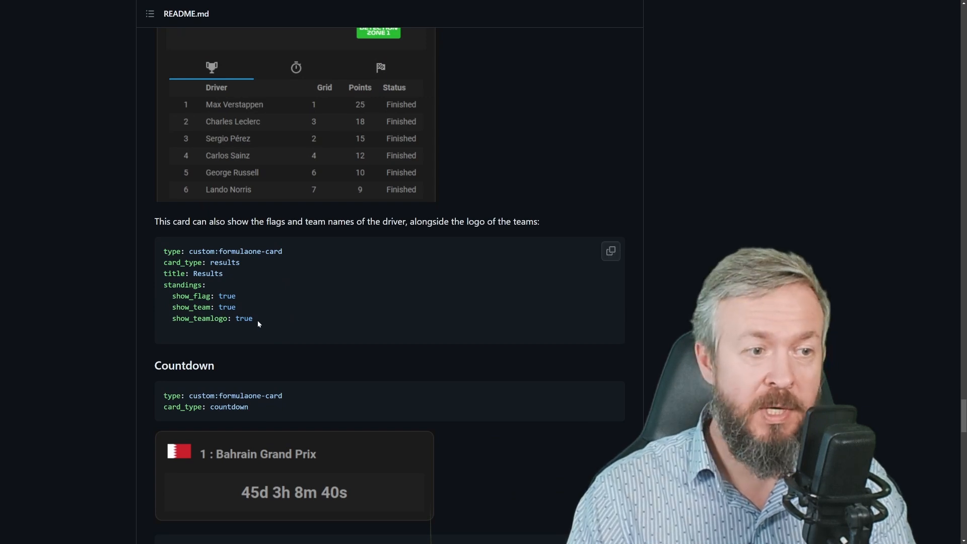
drag(257, 321, 159, 252)
key(ctrl+c)
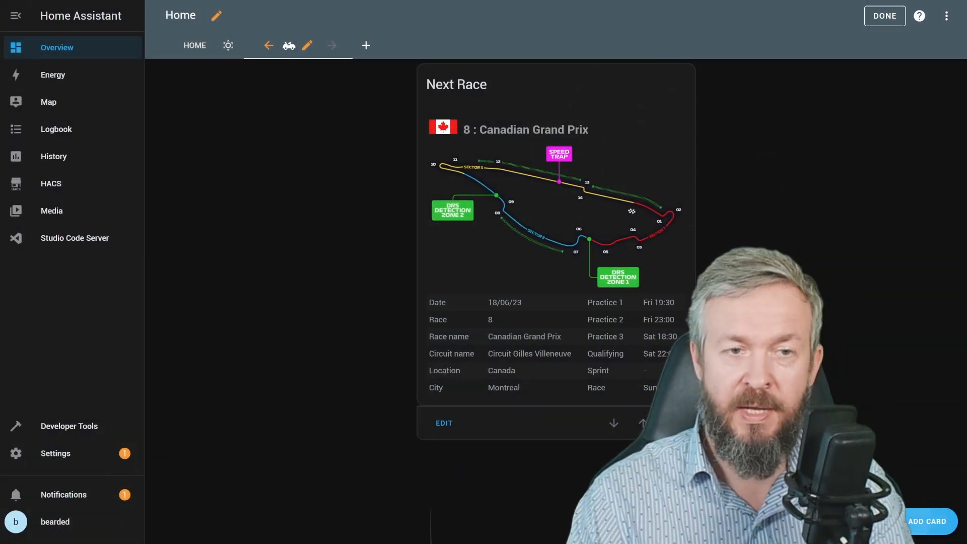
Step: Add a manual card to the Formula 1 view with the copied Results configuration and save it
click(927, 522)
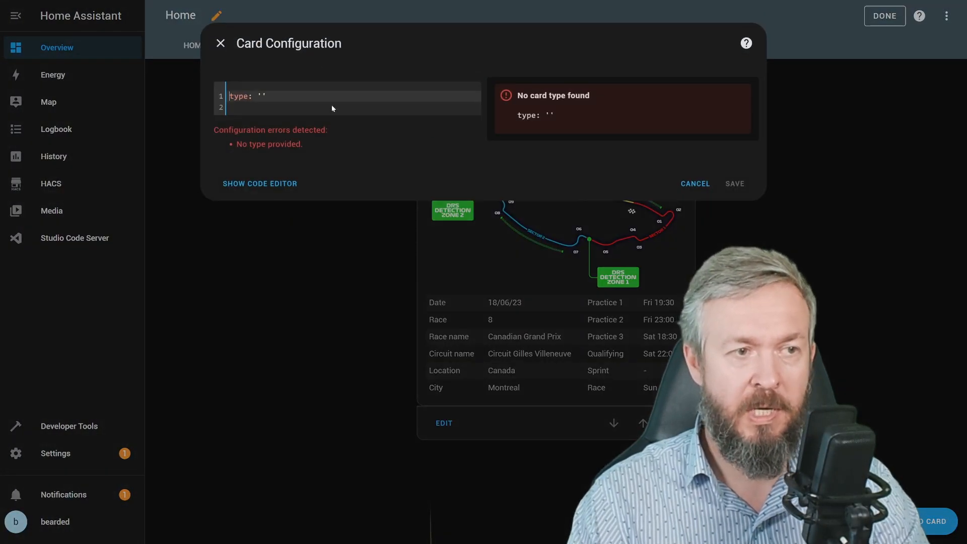
key(ctrl+v)
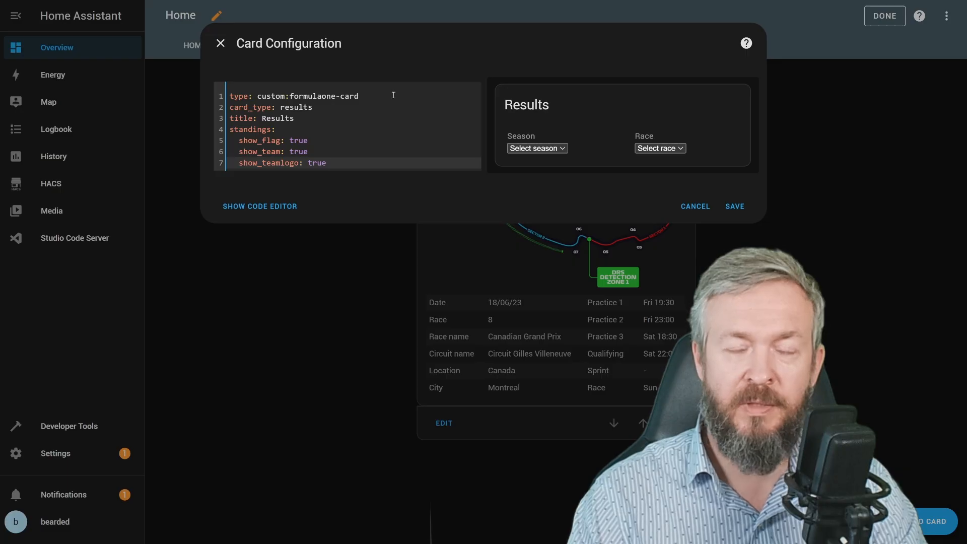
click(736, 509)
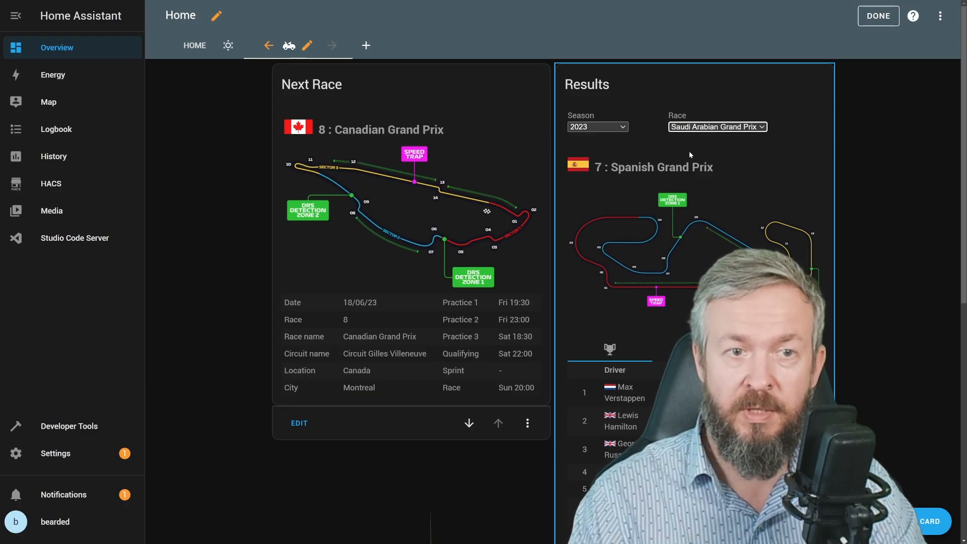
Step: Show the 2020 Hungarian Grand Prix in the Results card and look through its driver results
click(625, 127)
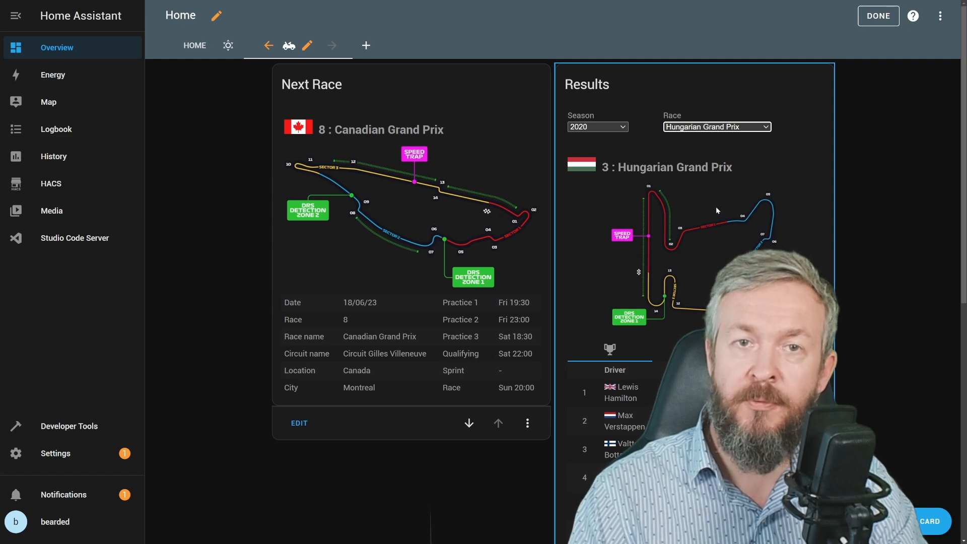
scroll(676, 174, down, 2)
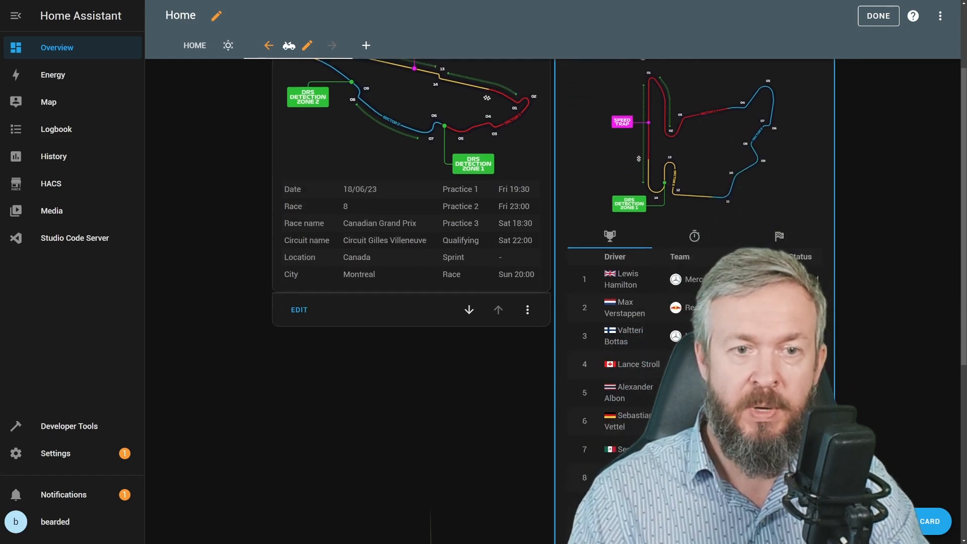
scroll(681, 283, down, 8)
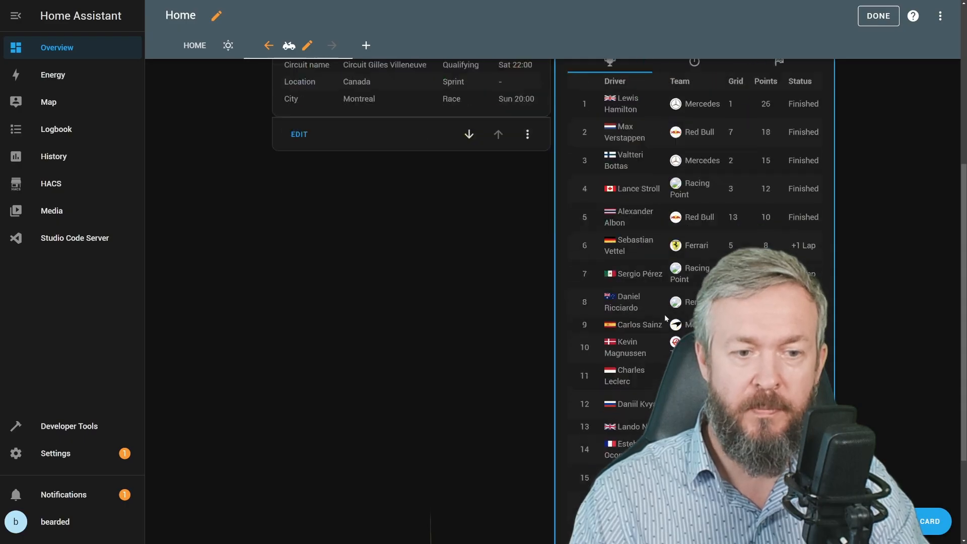
Step: Remove the standings block with its flag, team and team logo options from the Results card's configuration and save the card
click(313, 165)
click(68, 509)
drag(327, 162, 208, 127)
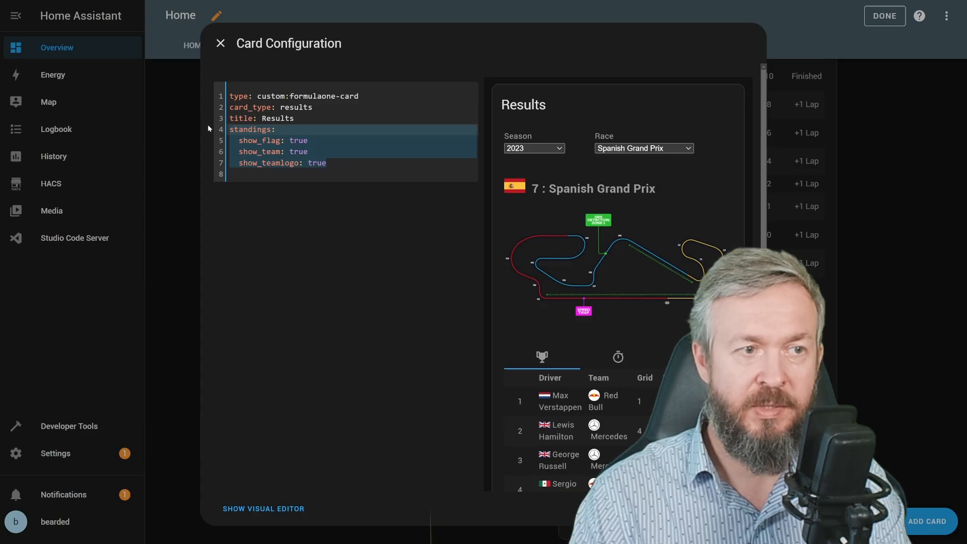
key(Delete)
click(735, 509)
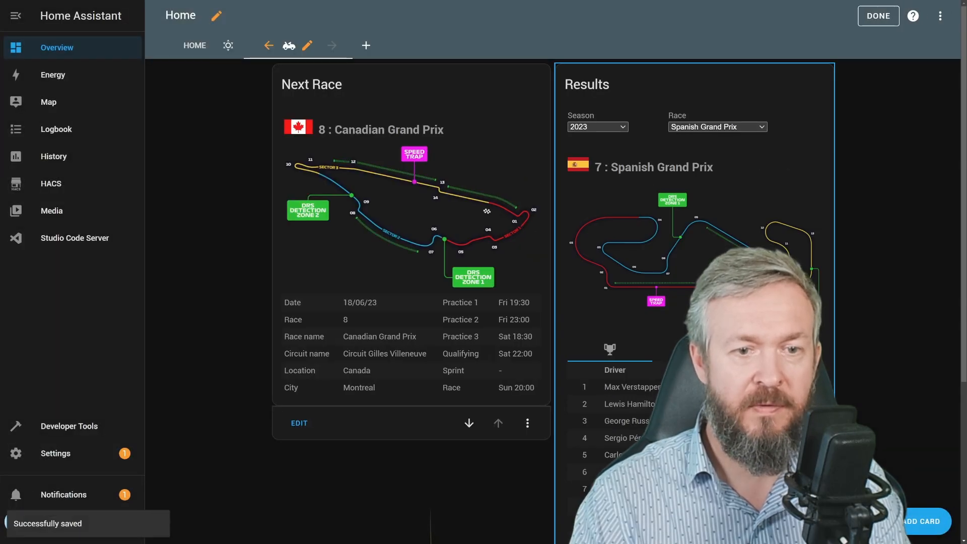
scroll(655, 216, down, 4)
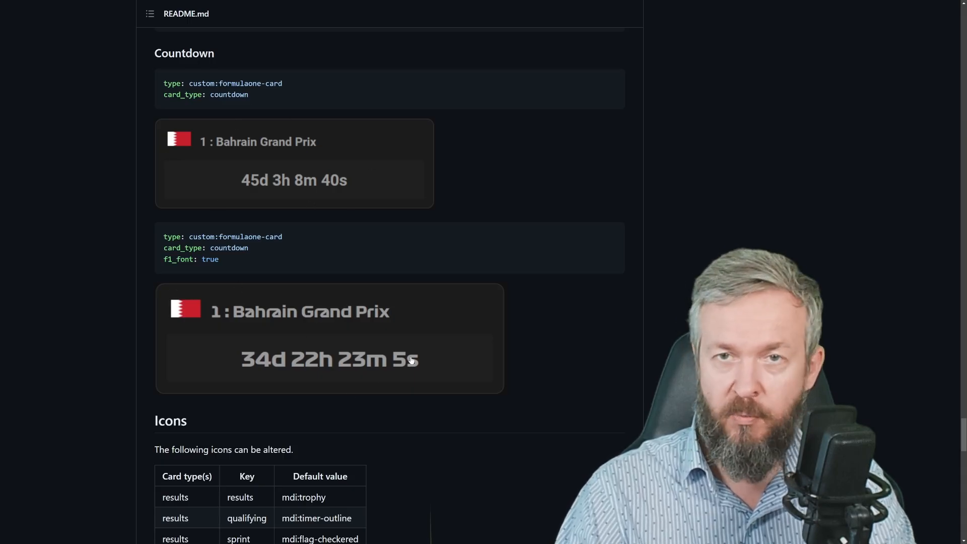
Step: Copy the README's countdown example with f1_font set to true and save it as a manual card in the Formula 1 view
drag(244, 264, 167, 237)
key(ctrl+c)
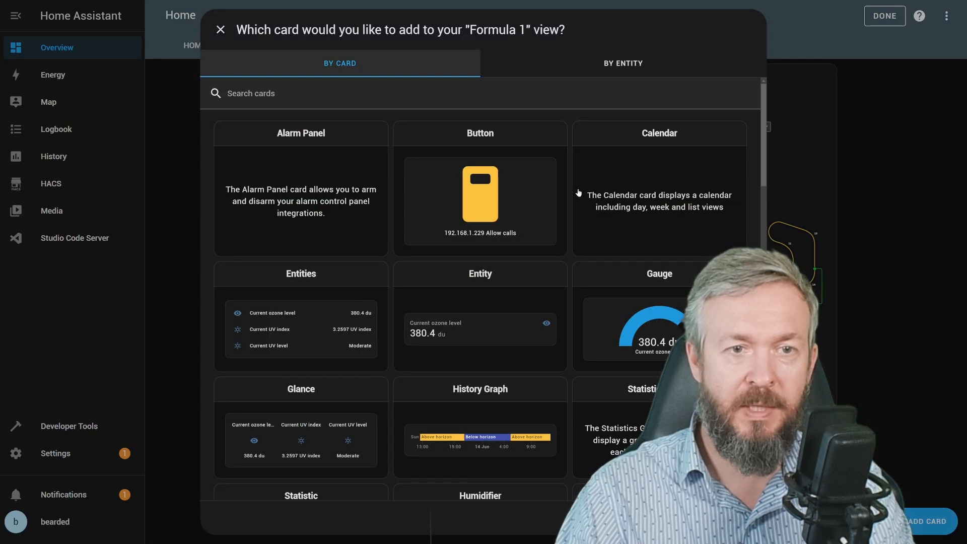
click(538, 97)
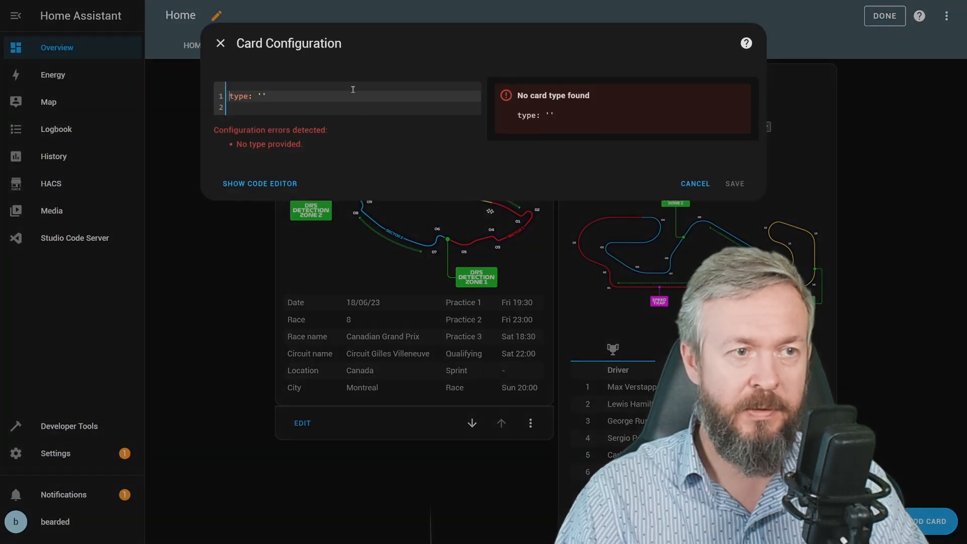
key(ctrl+a)
key(ctrl+v)
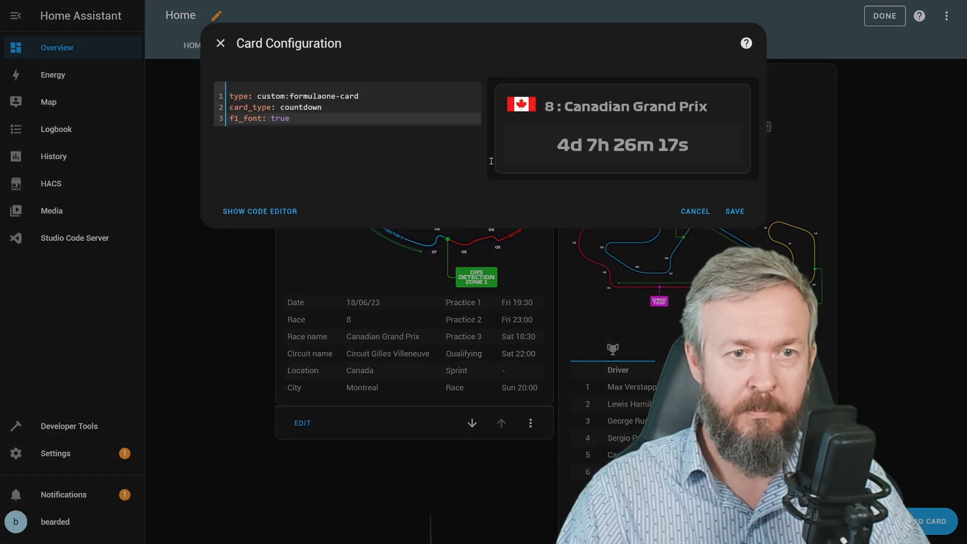
click(736, 211)
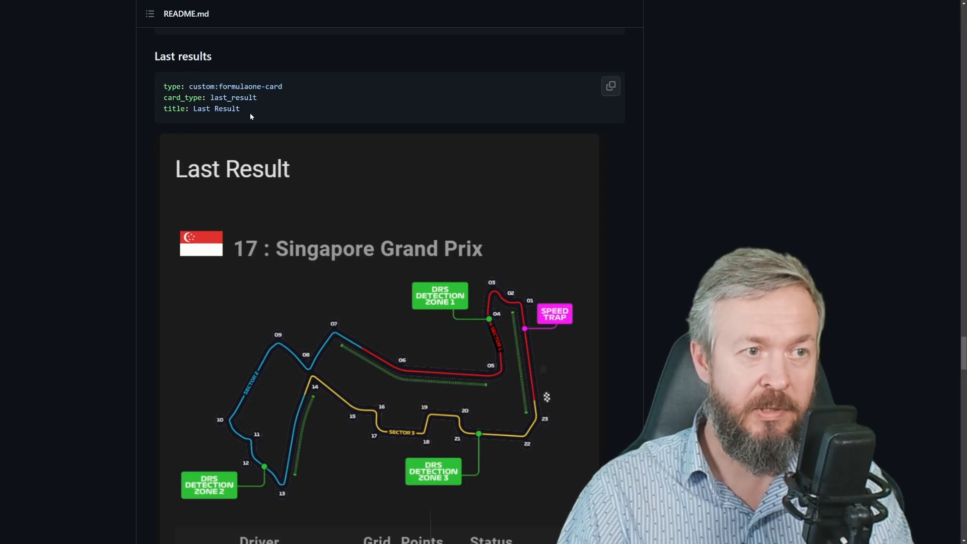
Step: Copy the README's last_result example titled Last Result and add it as a manual card to the Formula 1 view
drag(250, 113, 164, 84)
key(ctrl+c)
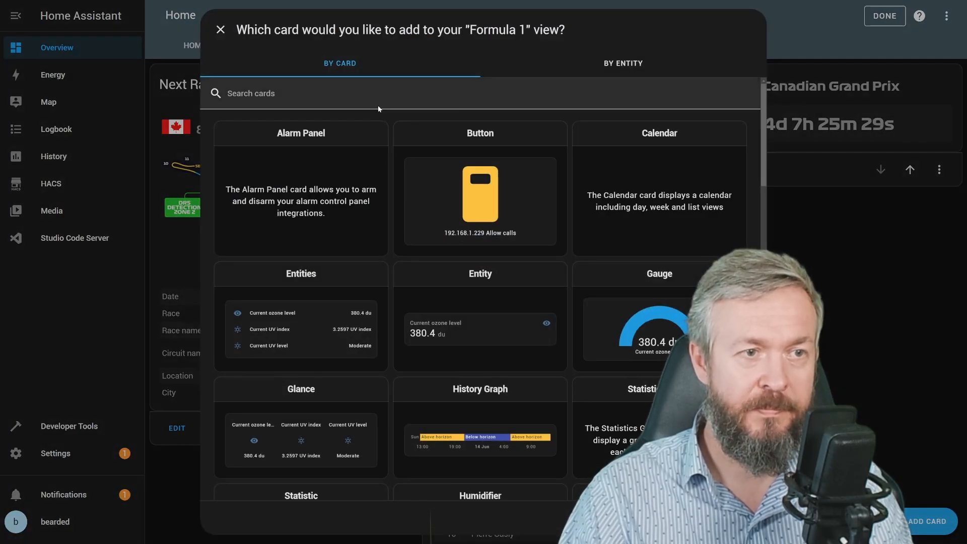
click(377, 103)
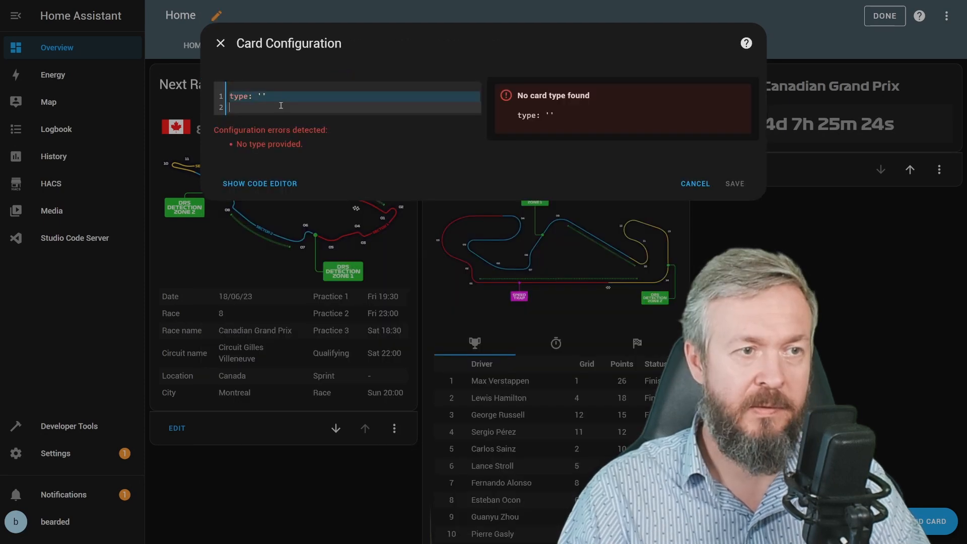
key(ctrl+v)
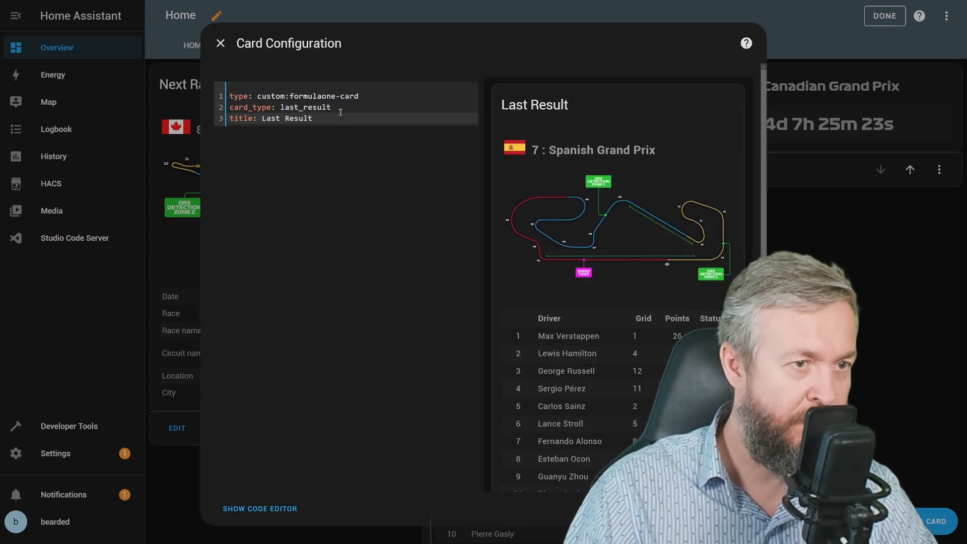
key(ctrl+s)
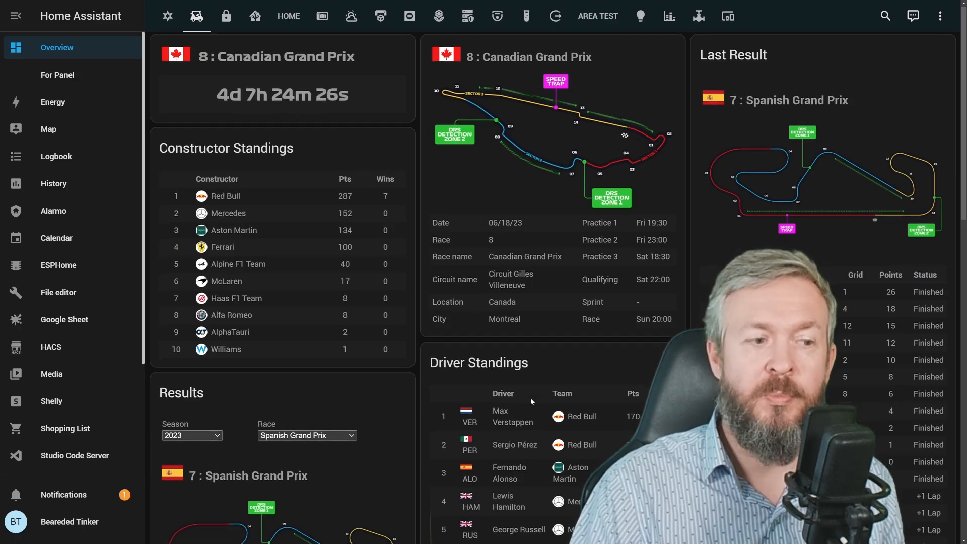
Step: Look through the completed Formula 1 dashboard's constructor standings, race results, driver standings and 2023 schedule cards
scroll(531, 398, down, 2)
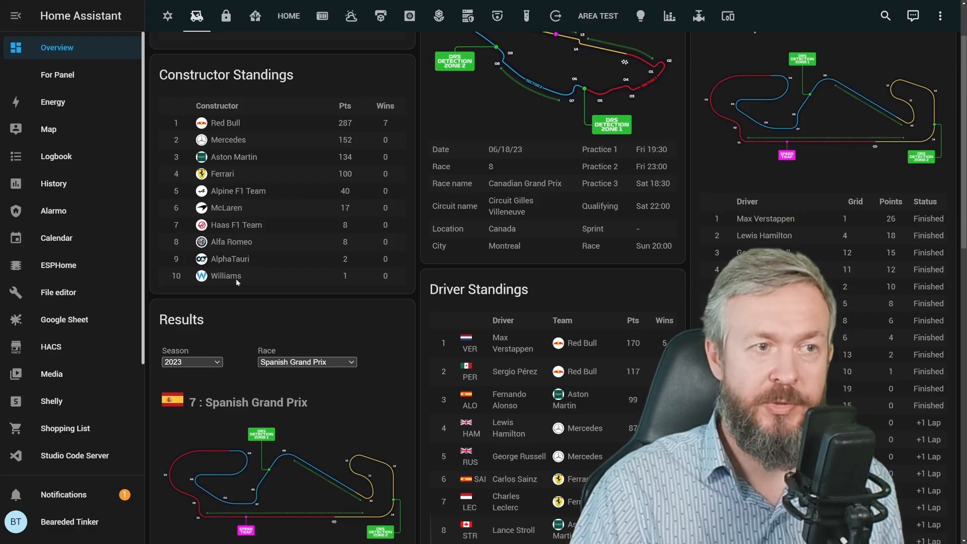
scroll(527, 292, down, 5)
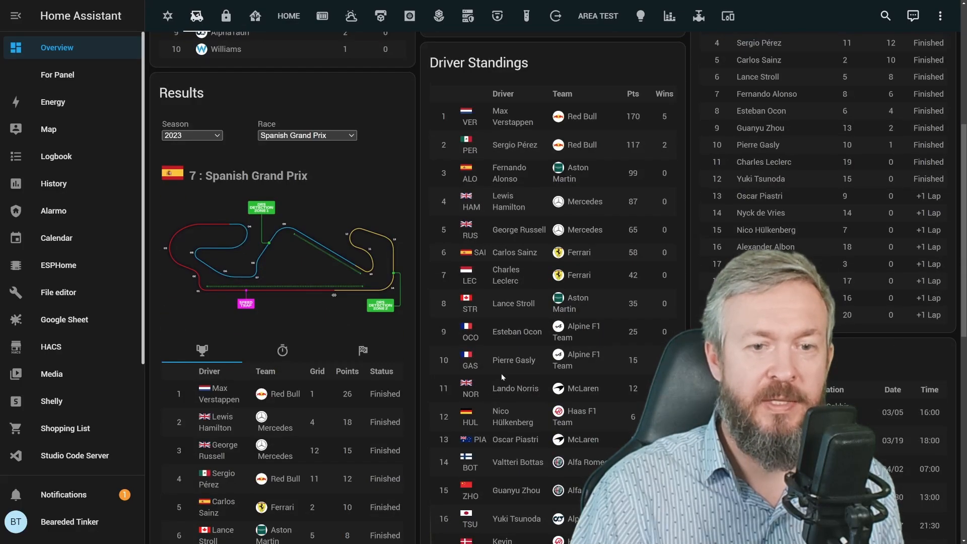
scroll(501, 373, down, 4)
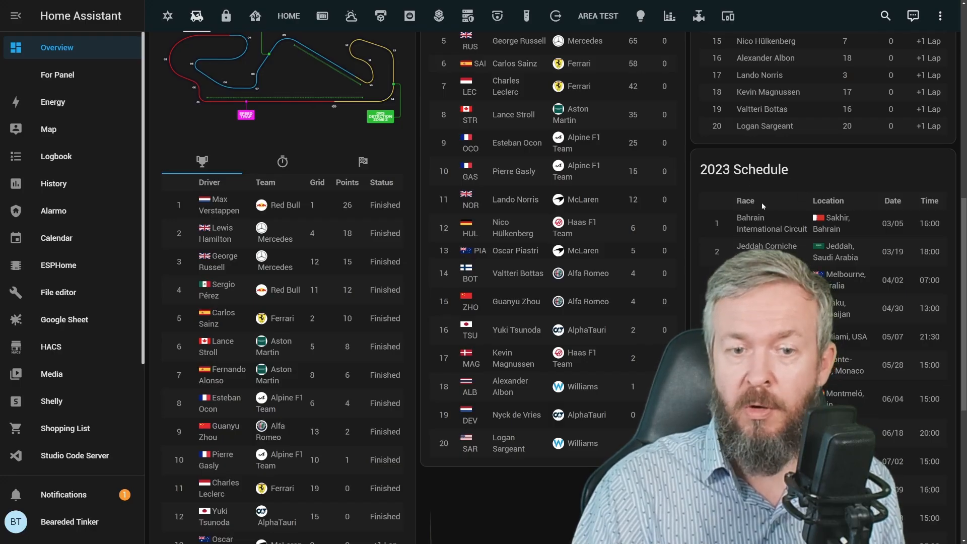
scroll(764, 206, down, 8)
scroll(763, 206, up, 7)
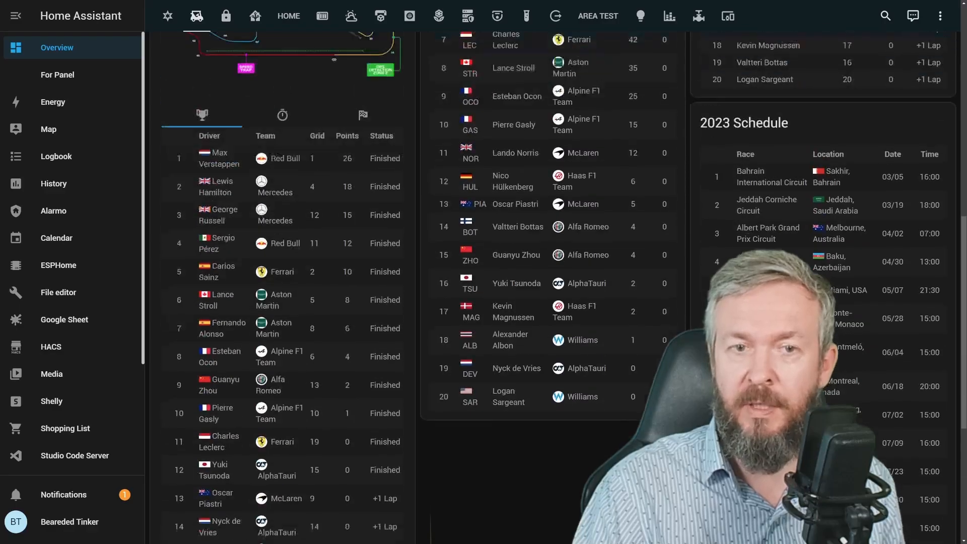